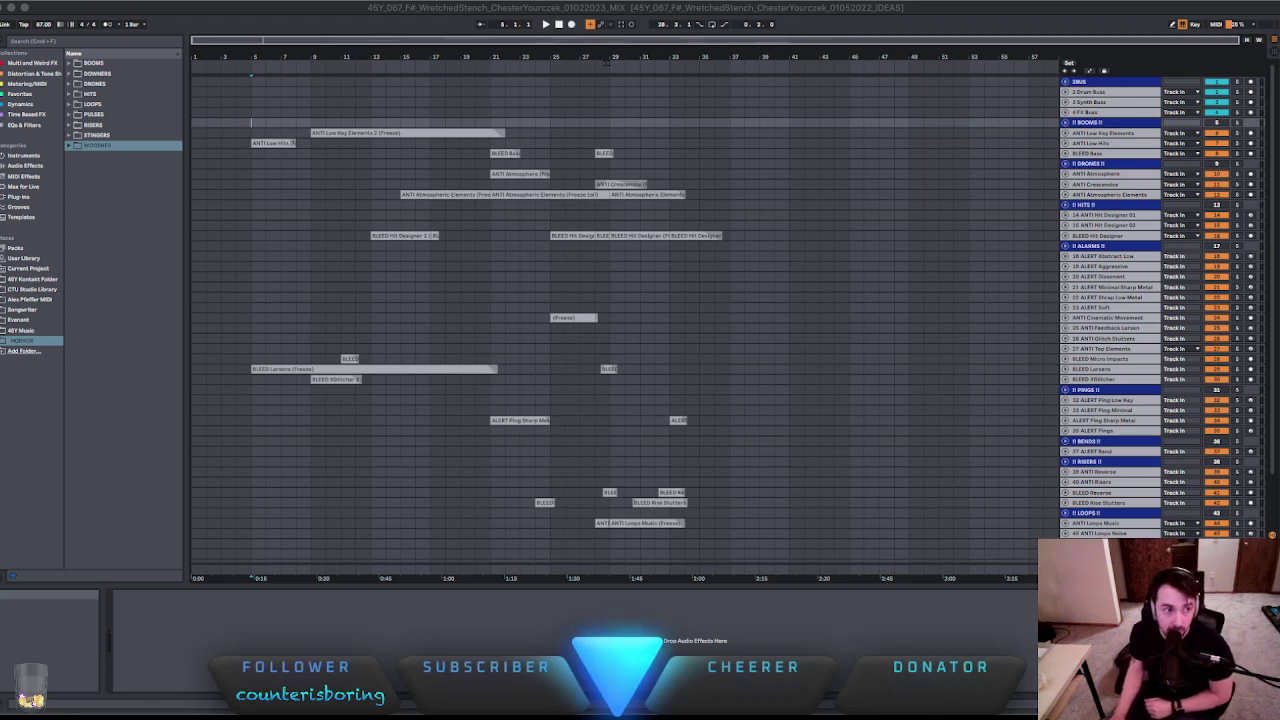
Expand and collapse the WOOSHES and STINGERS folders to preview their contents.
{"action": "left_click", "coordinate": [28, 343]}
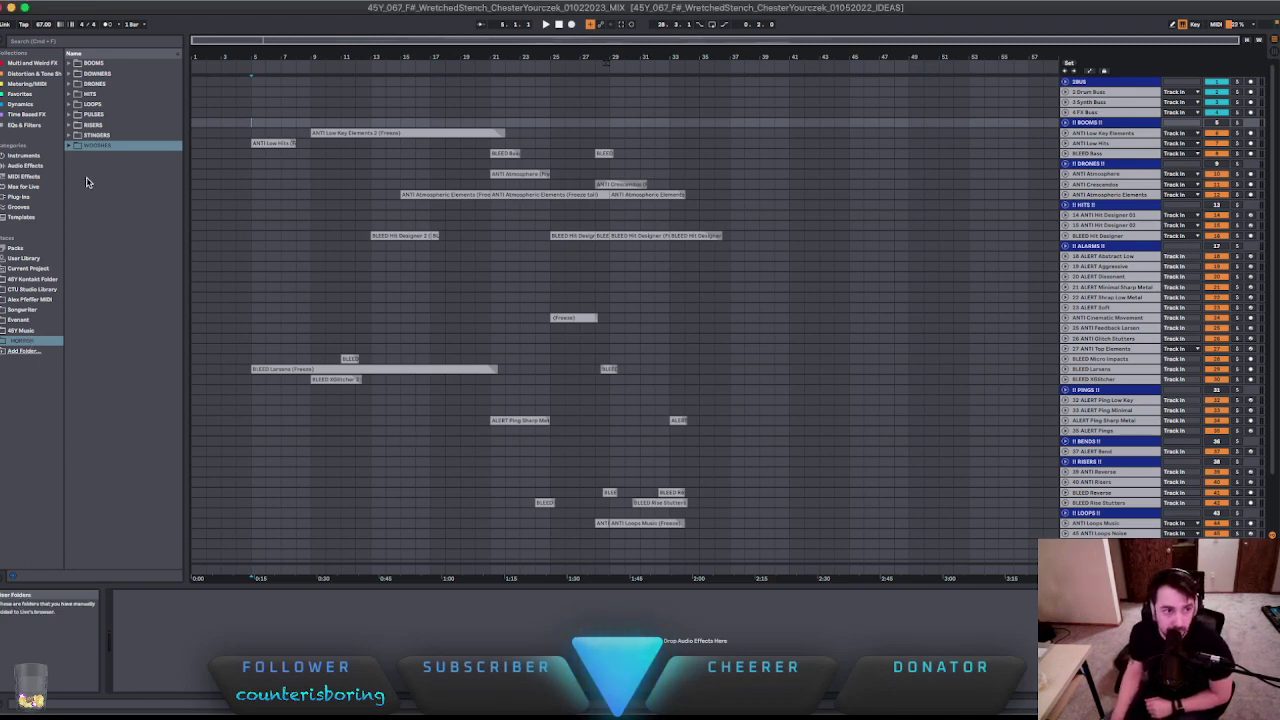
{"action": "left_click", "coordinate": [68, 144]}
{"action": "left_click", "coordinate": [68, 144]}
{"action": "left_click", "coordinate": [68, 135]}
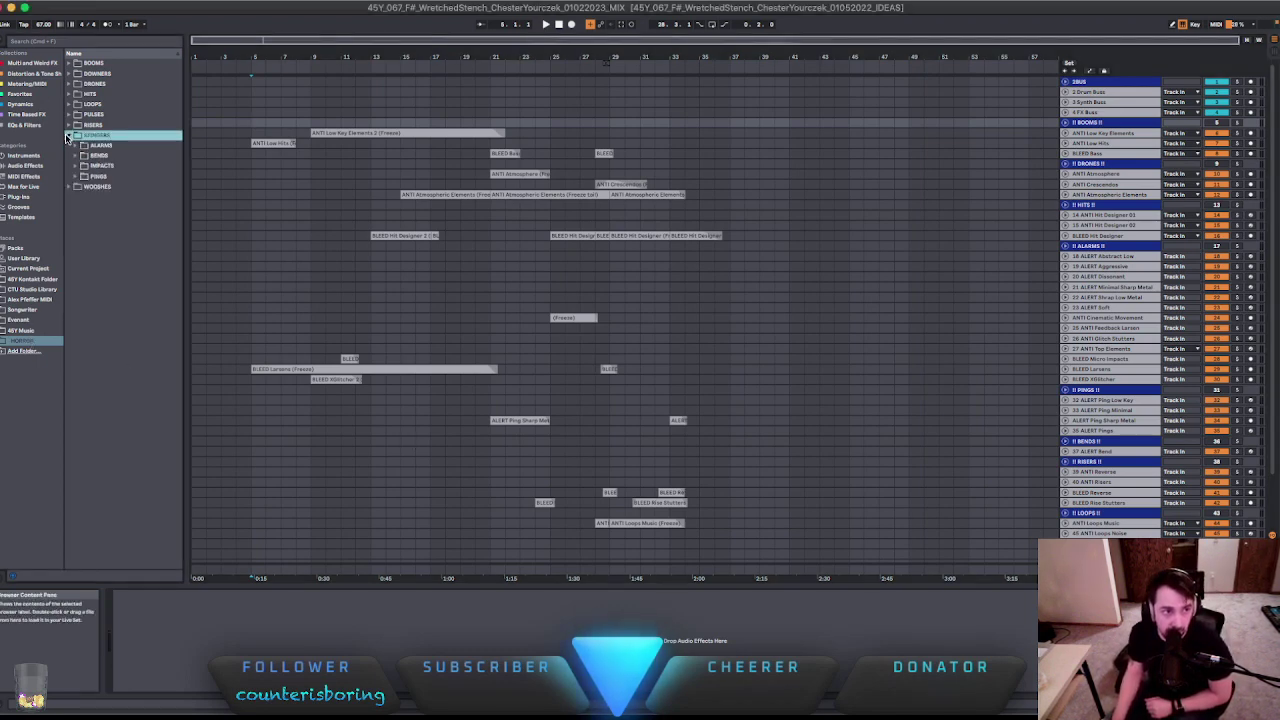
{"action": "left_click", "coordinate": [68, 135]}
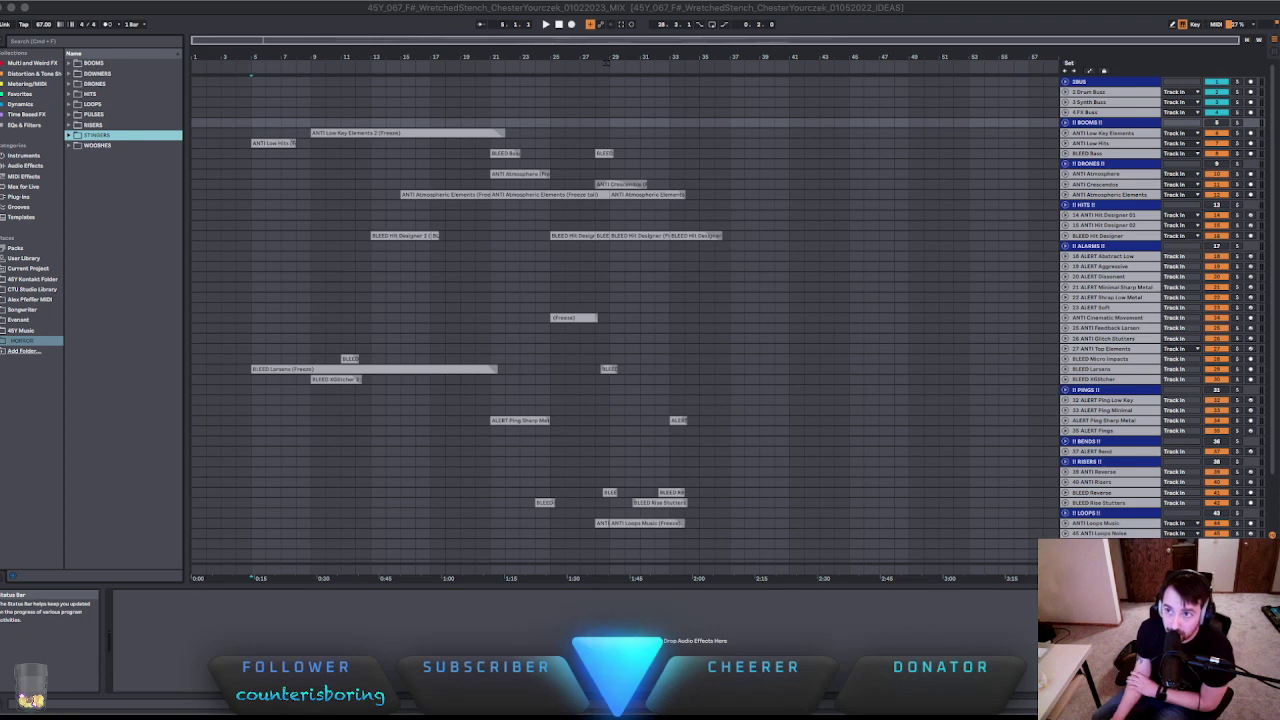
Open Kontakt on the BLEED Bass track and raise Amp Velocity to about 93%.
{"action": "left_click", "coordinate": [1070, 28]}
{"action": "scroll", "coordinate": [971, 480], "scroll_direction": "down", "scroll_amount": 3}
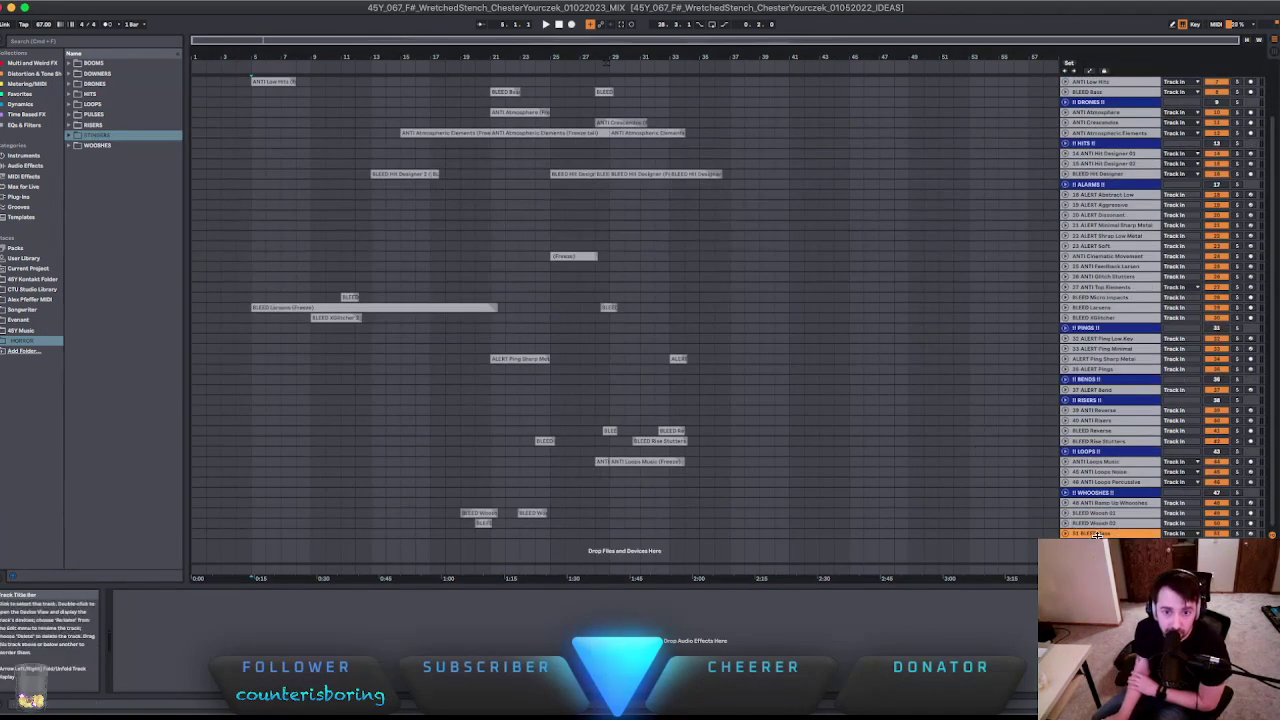
{"action": "double_click", "coordinate": [119, 648]}
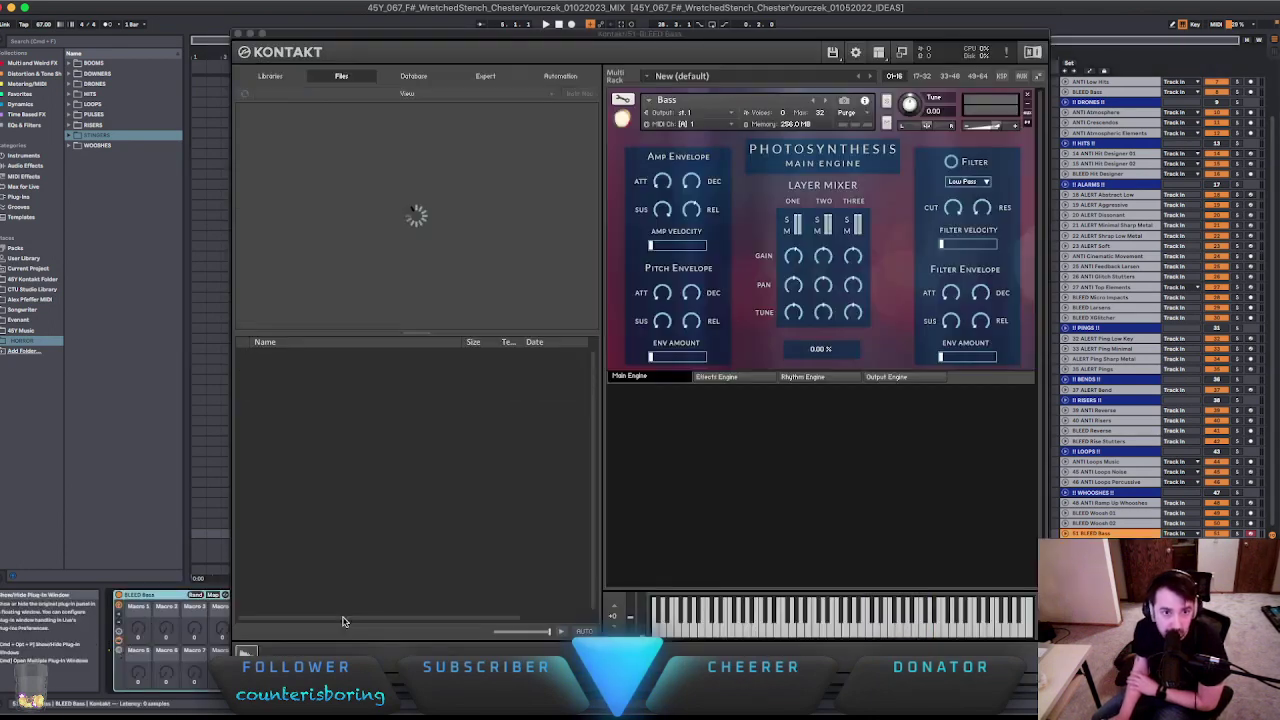
{"action": "left_click", "coordinate": [300, 595]}
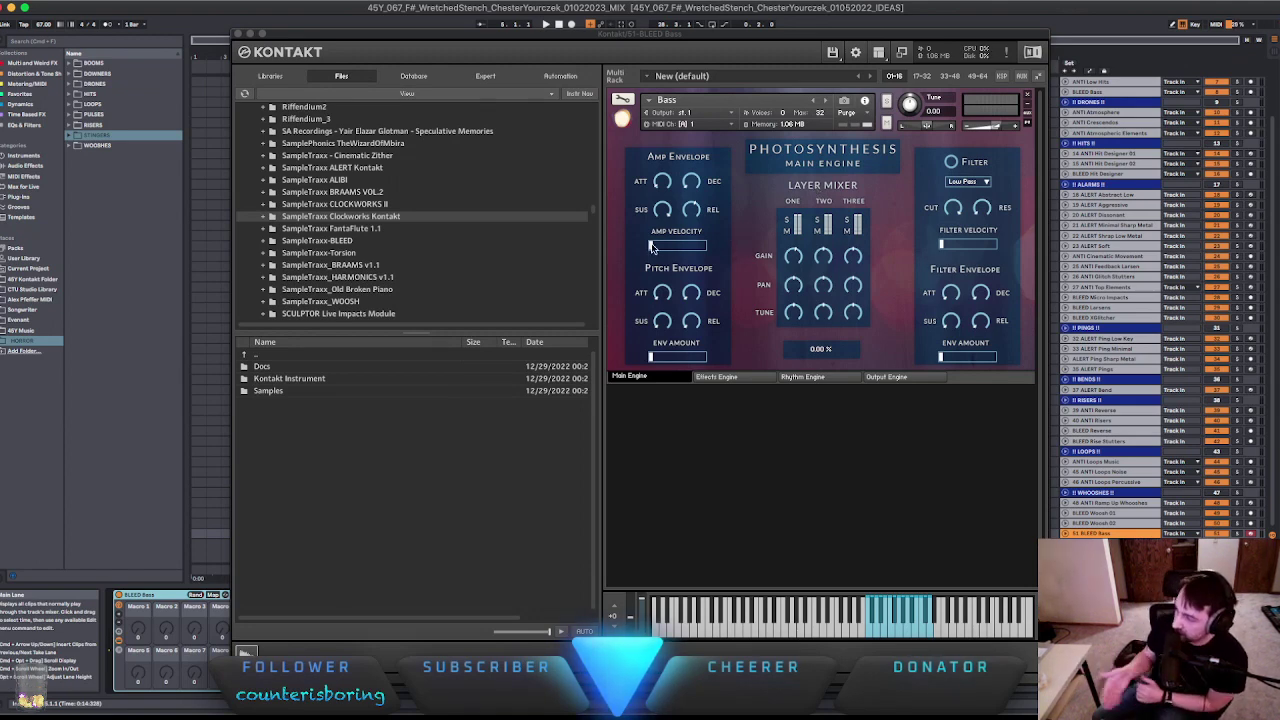
{"action": "left_click_drag", "start_coordinate": [652, 247], "coordinate": [627, 255]}
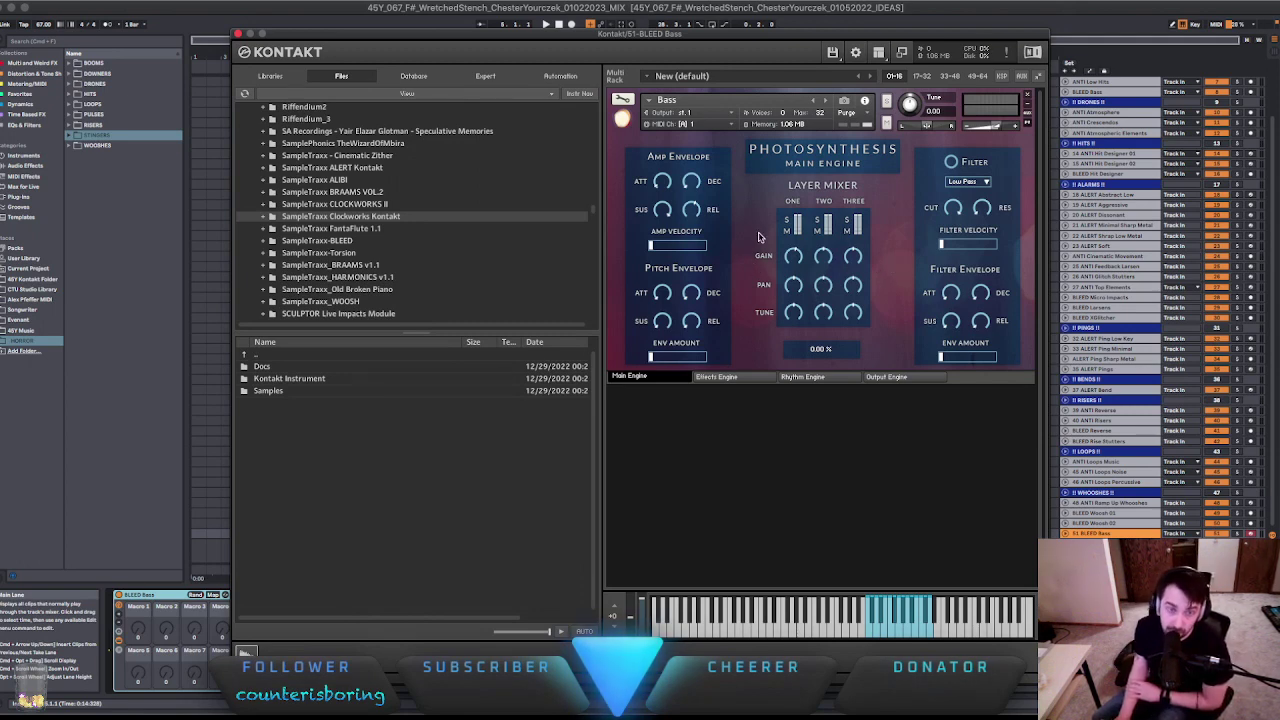
{"action": "left_click", "coordinate": [722, 376]}
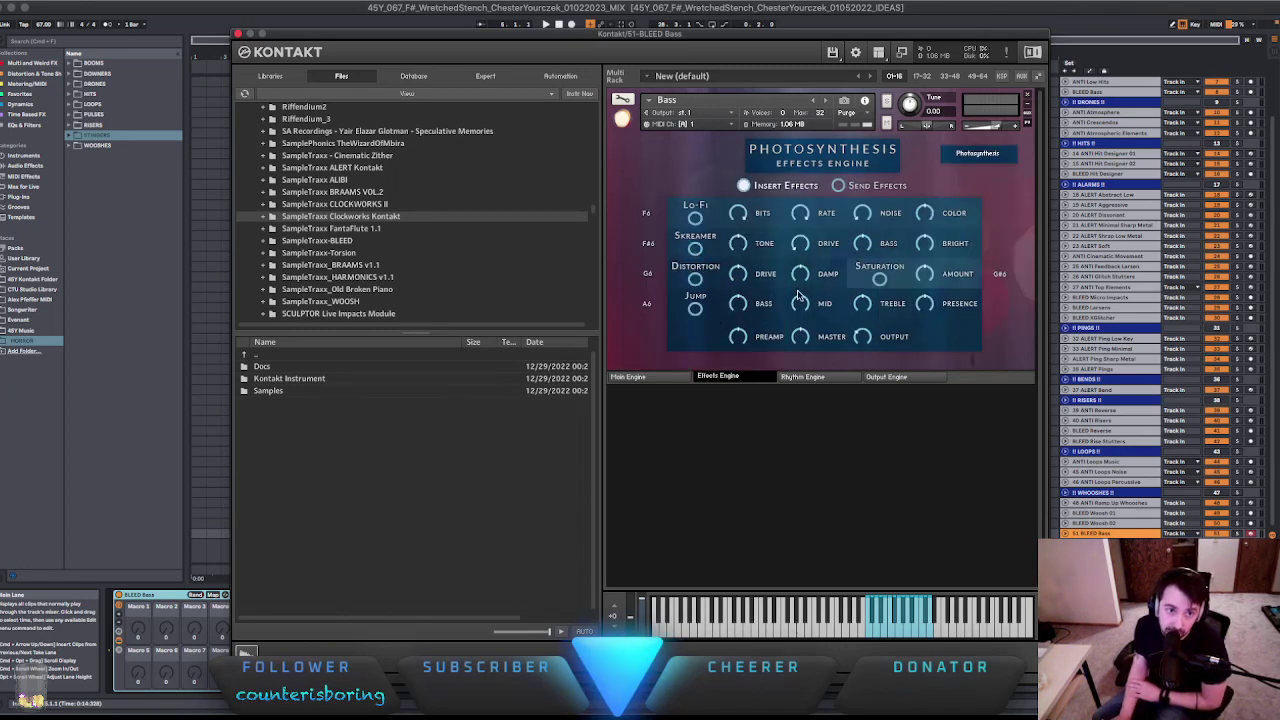
{"action": "left_click", "coordinate": [846, 186]}
{"action": "left_click", "coordinate": [760, 187]}
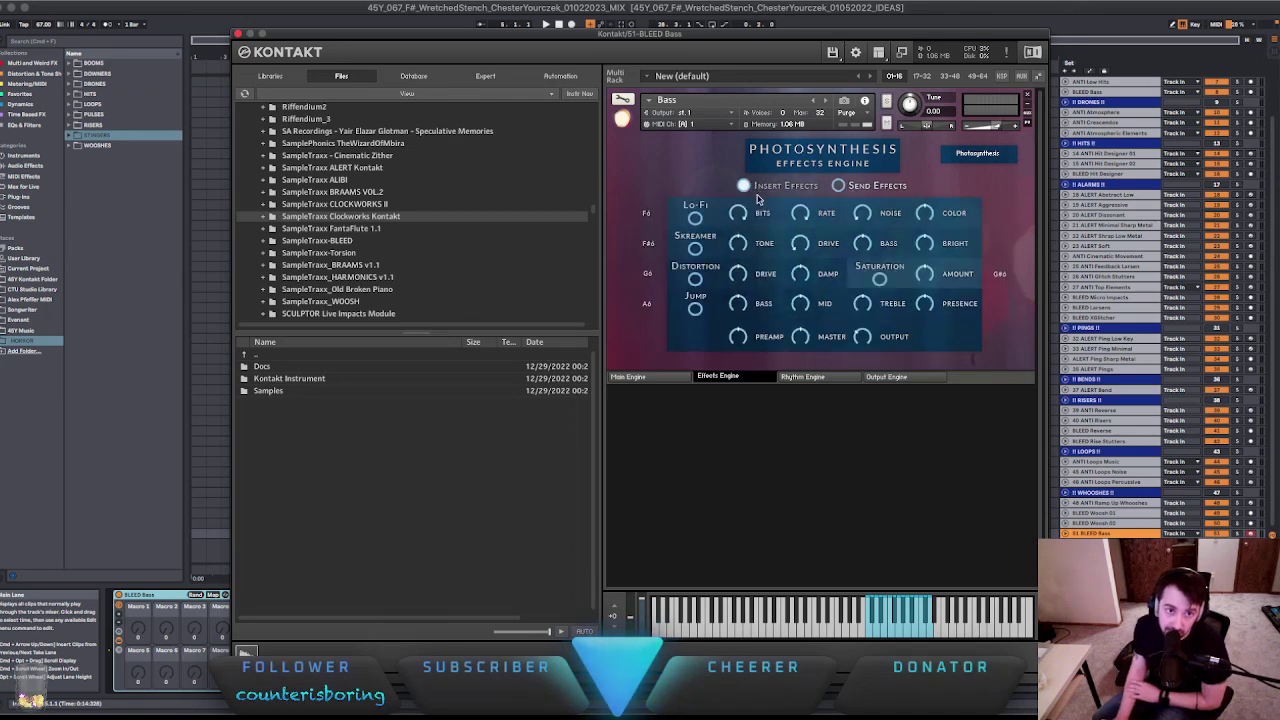
{"action": "left_click", "coordinate": [805, 377]}
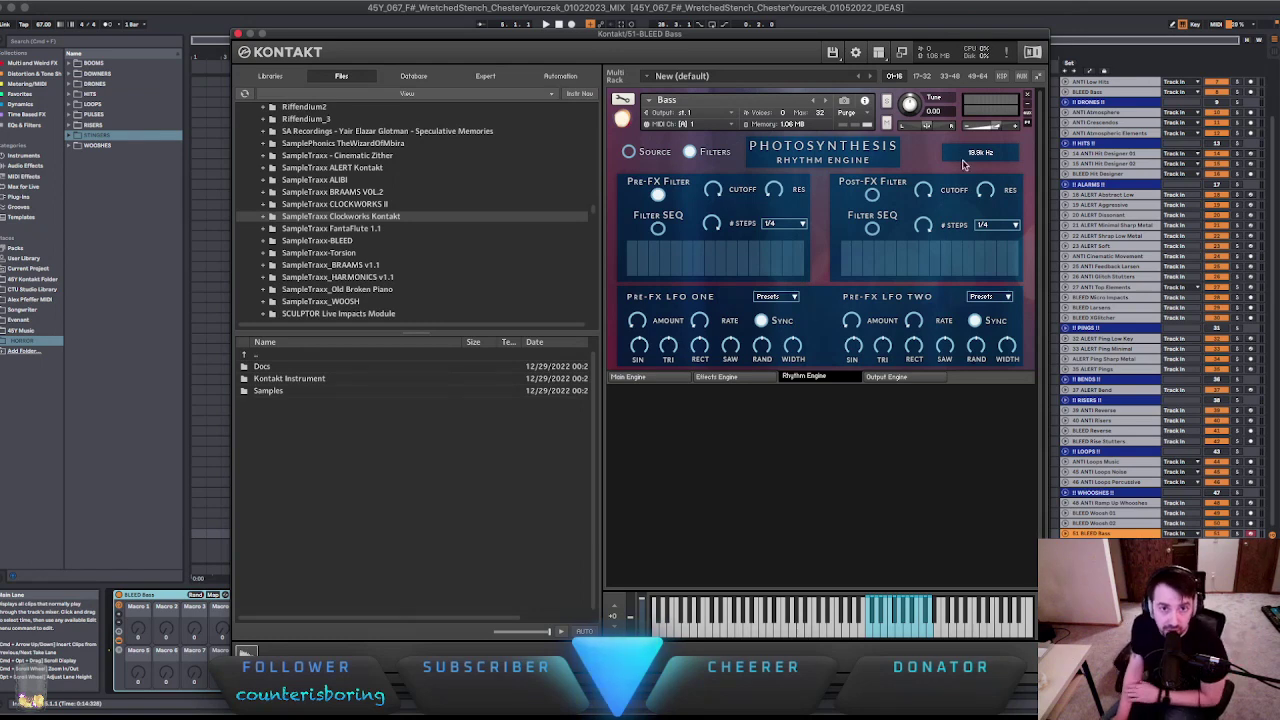
{"action": "left_click", "coordinate": [886, 377]}
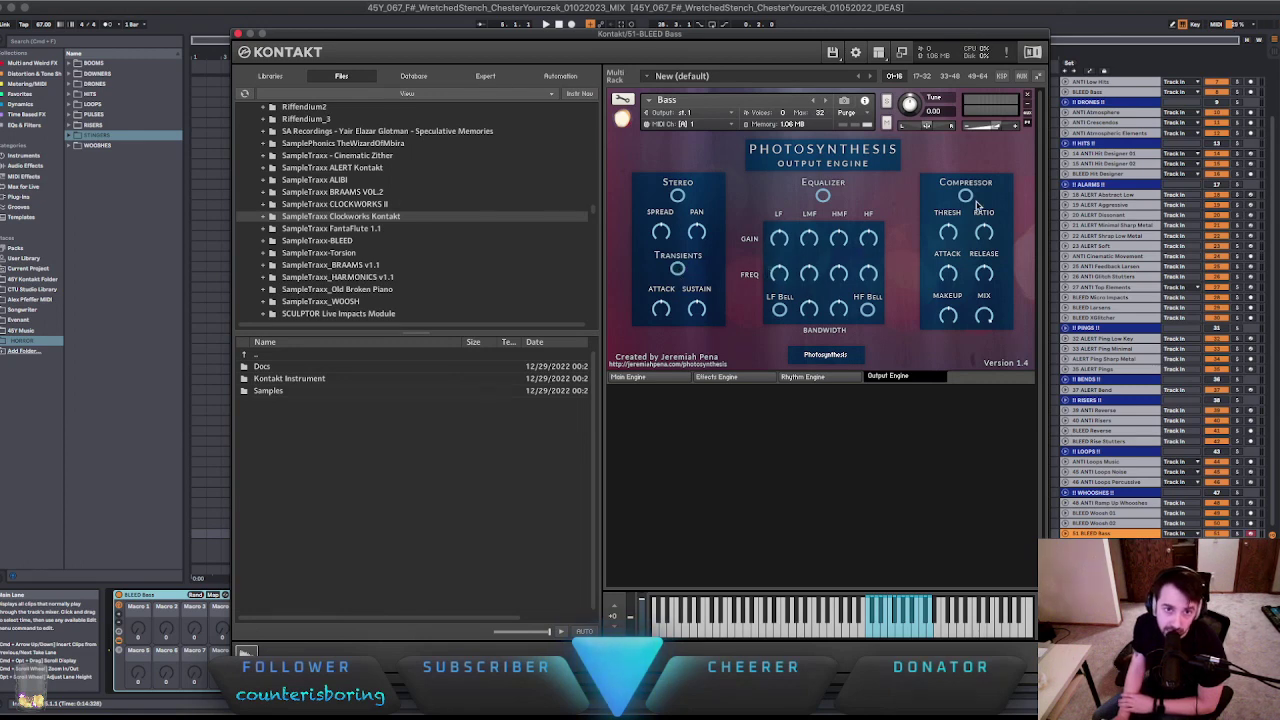
{"action": "left_click", "coordinate": [658, 380]}
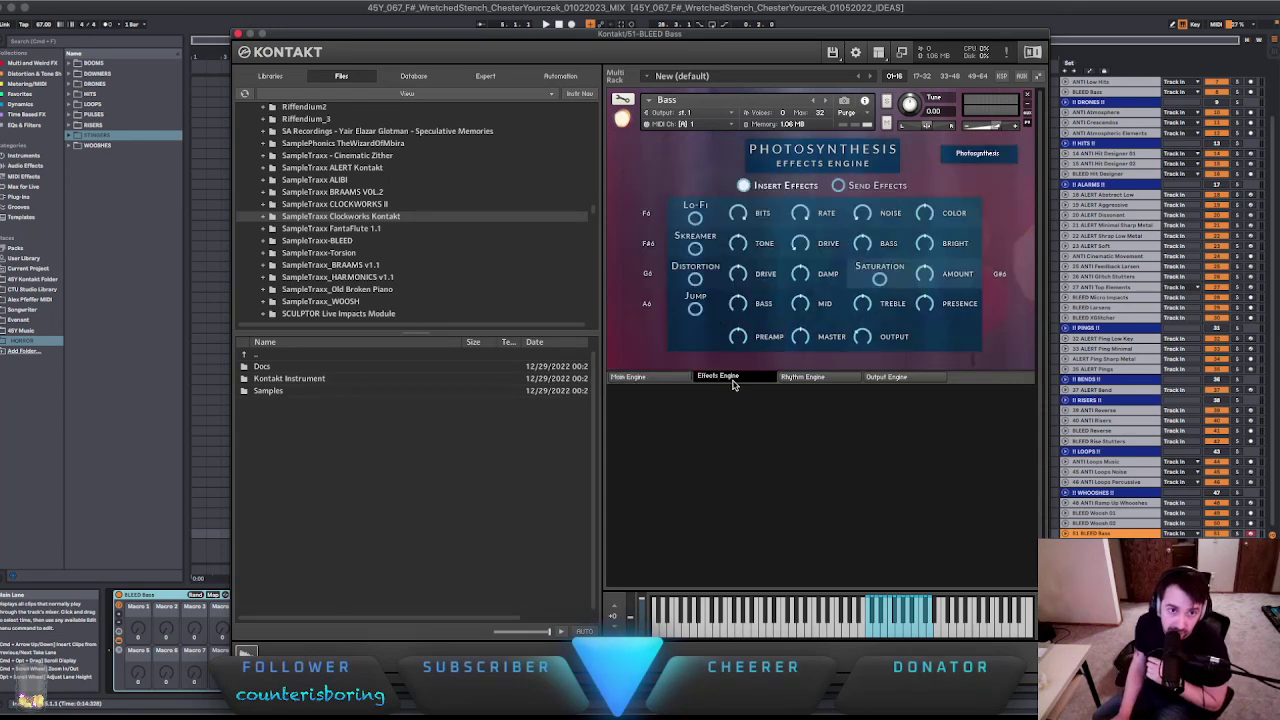
{"action": "left_click", "coordinate": [656, 379]}
{"action": "left_click", "coordinate": [802, 376]}
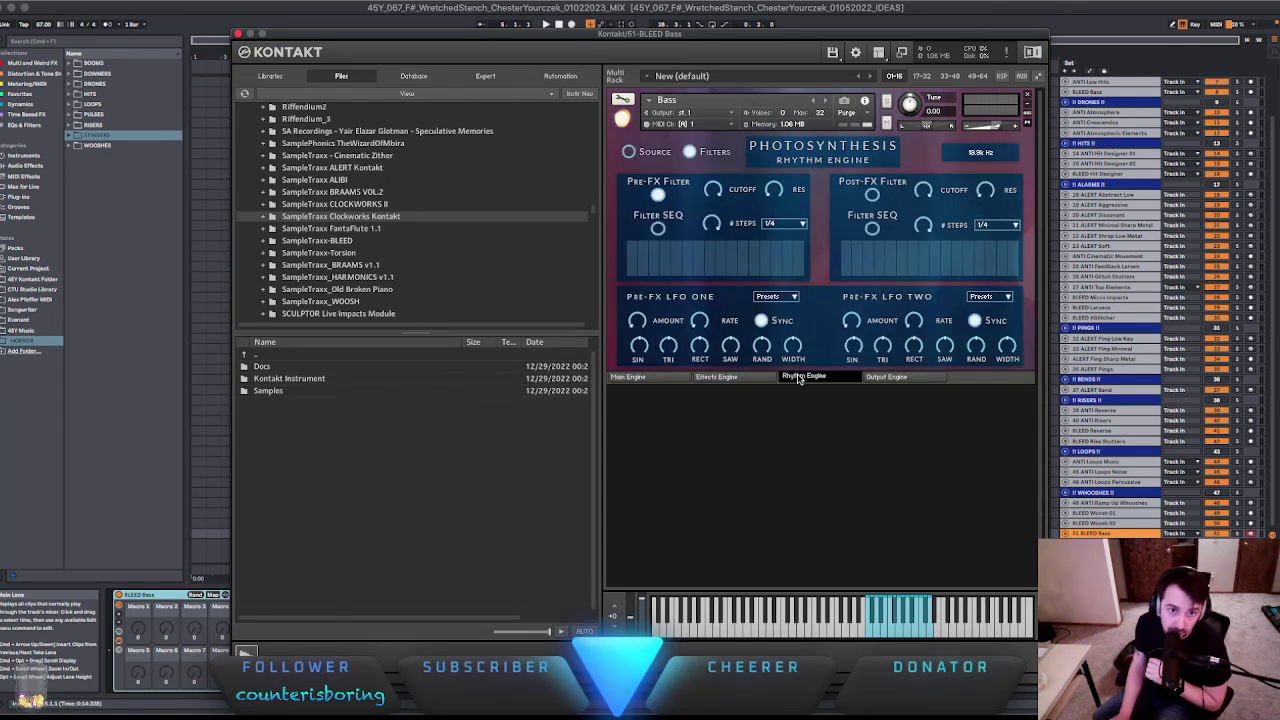
{"action": "left_click", "coordinate": [667, 378]}
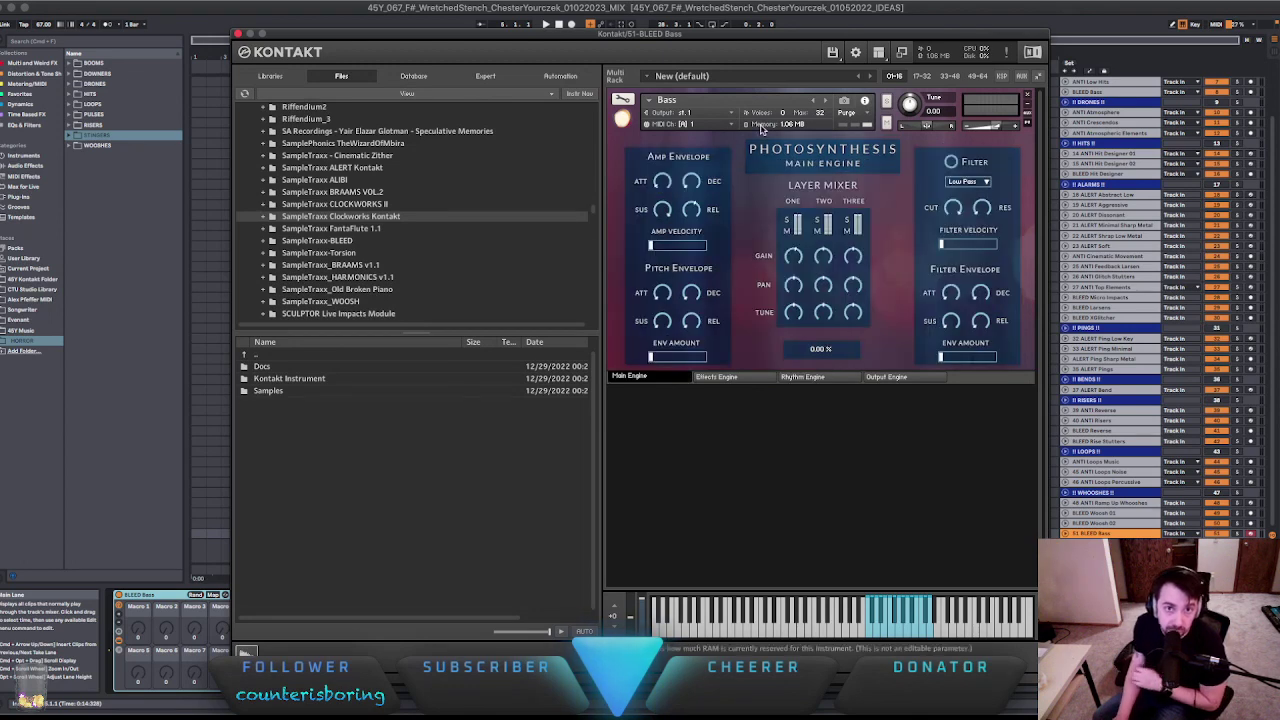
Close Kontakt, delete the 51 BLEED Bass track, and select the ALERT Minimal Sharp Metal track.
{"action": "left_click", "coordinate": [238, 33]}
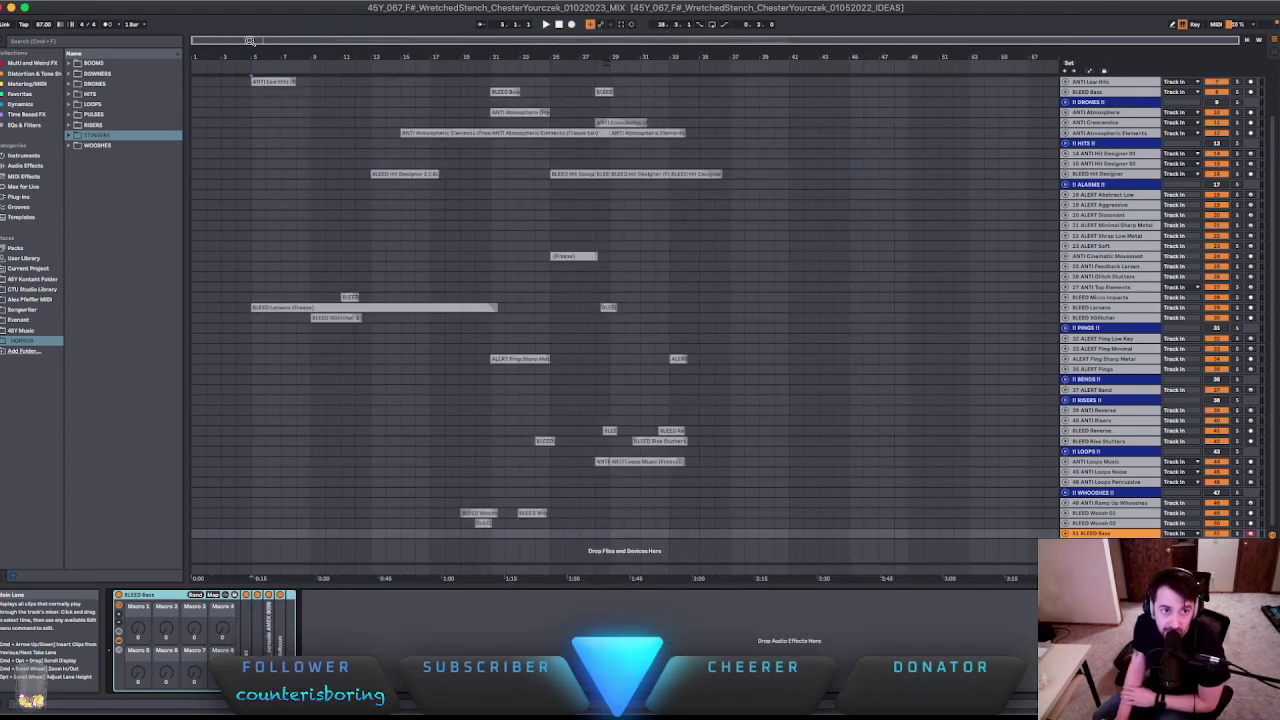
{"action": "left_click", "coordinate": [1095, 533]}
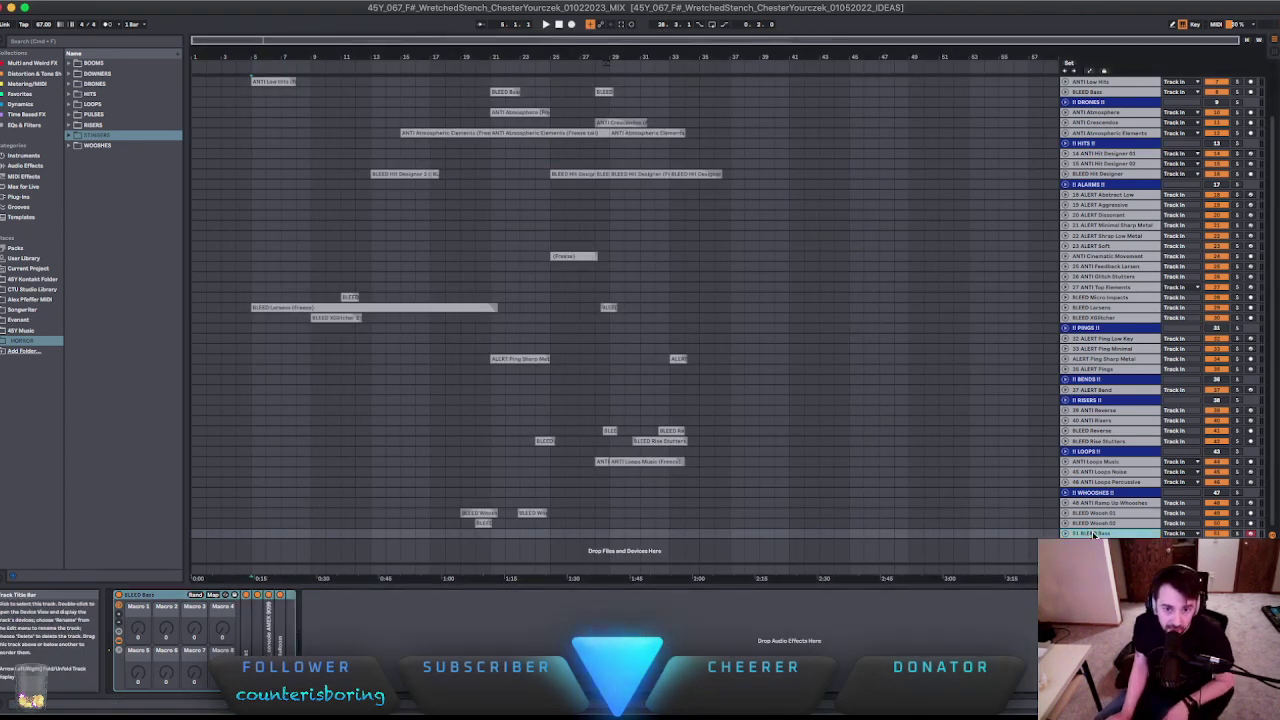
{"action": "key", "text": "Delete"}
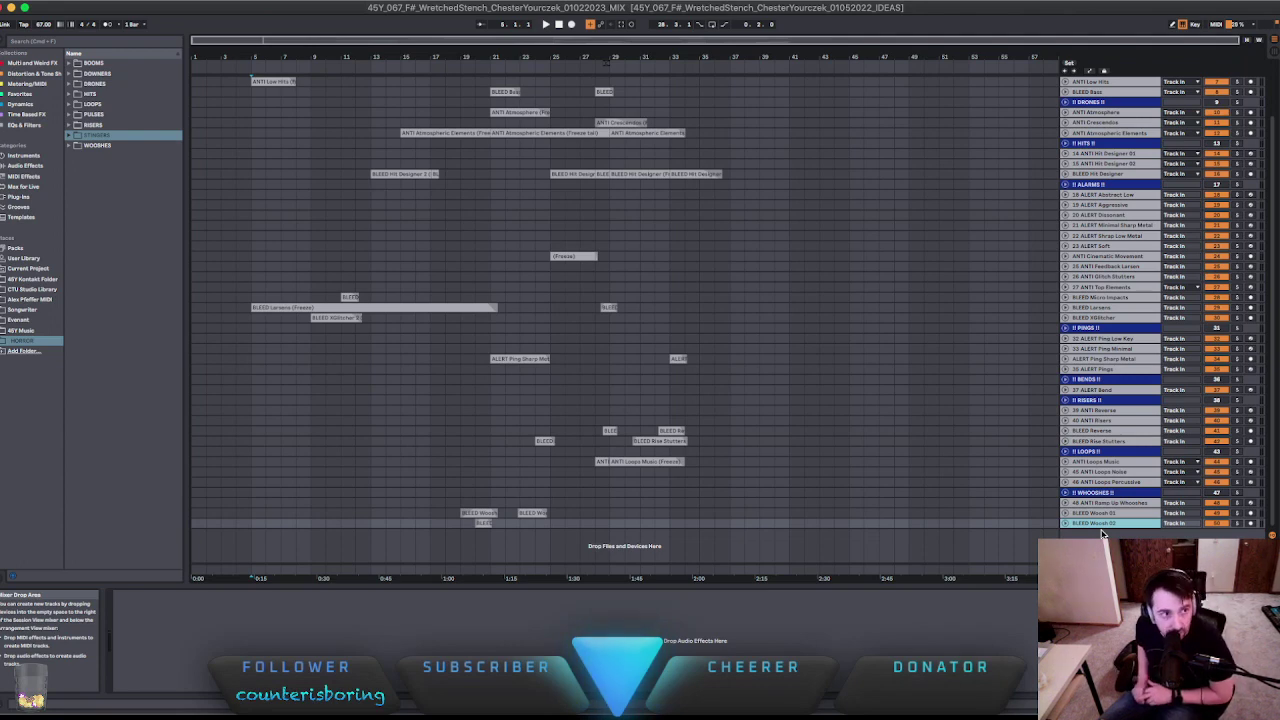
{"action": "scroll", "coordinate": [772, 400], "scroll_direction": "up", "scroll_amount": 3}
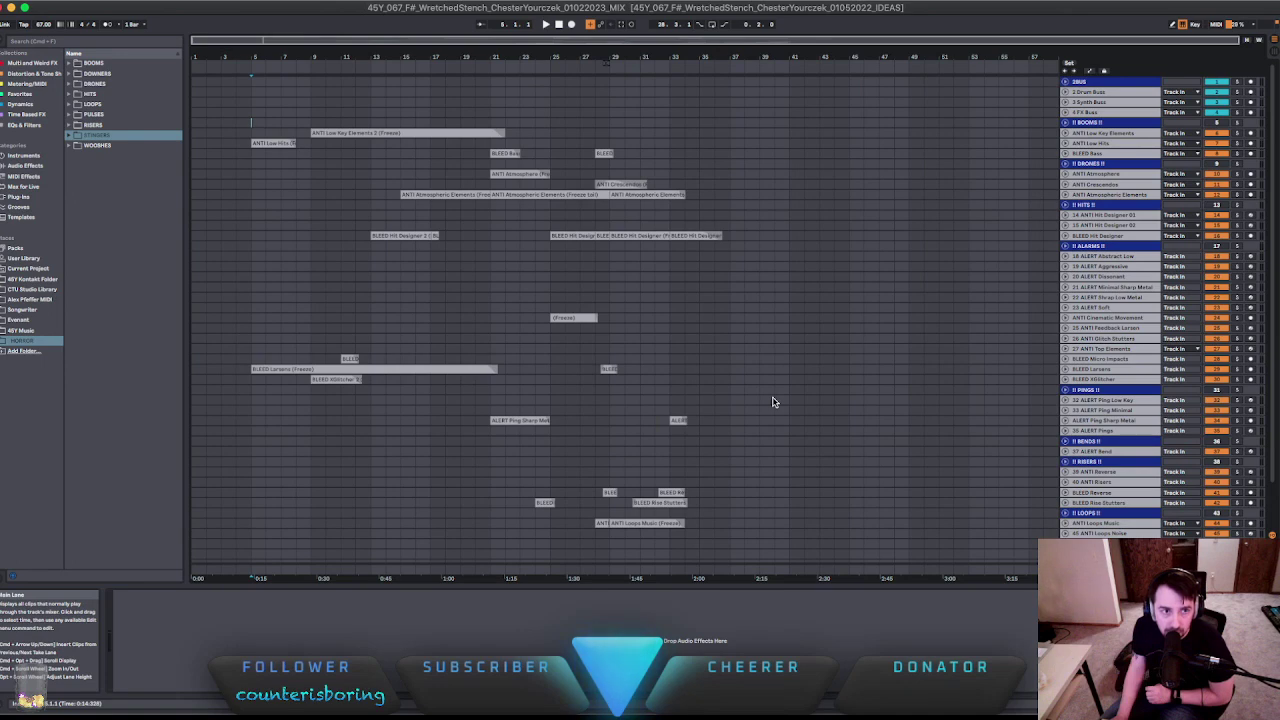
{"action": "left_click", "coordinate": [257, 290]}
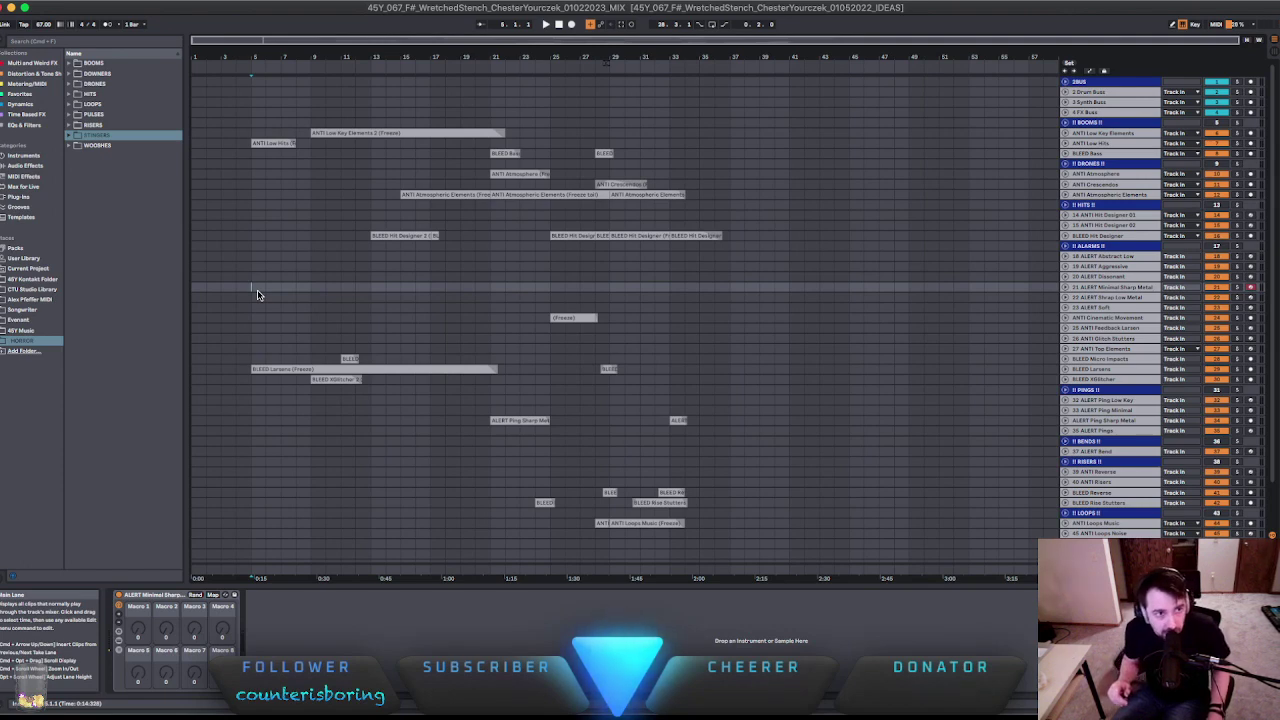
Start playback of the Wretched Stench arrangement from the opening.
{"action": "key", "text": "space"}
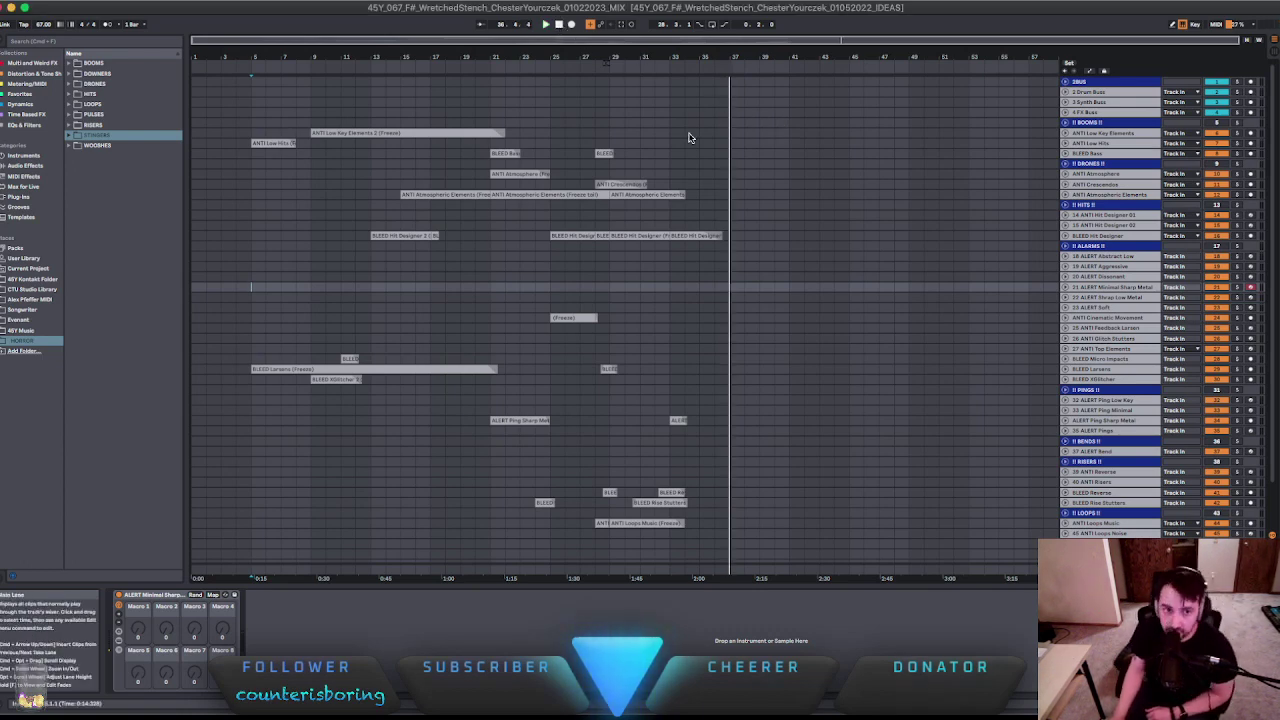
Stop playback and set the start point near bar 33, just before 2:00.
{"action": "left_click", "coordinate": [669, 287]}
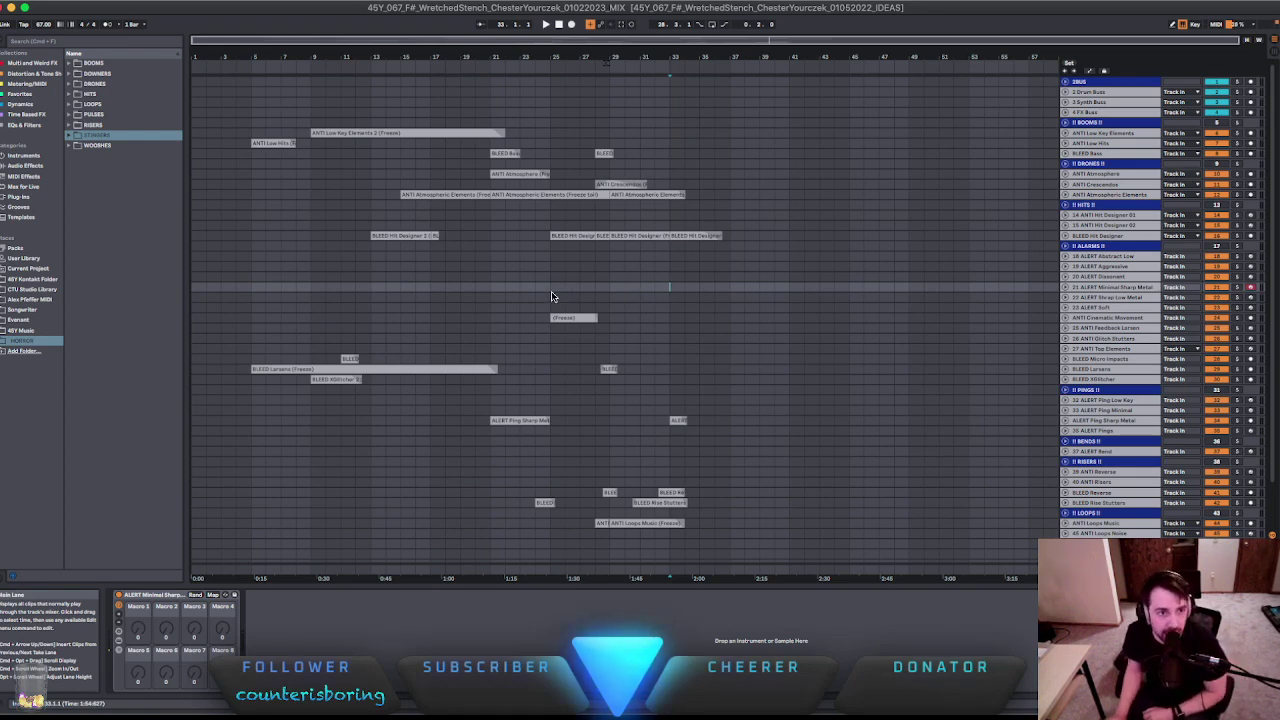
{"action": "scroll", "coordinate": [551, 295], "scroll_direction": "down", "scroll_amount": 3}
{"action": "scroll", "coordinate": [509, 405], "scroll_direction": "up", "scroll_amount": 3}
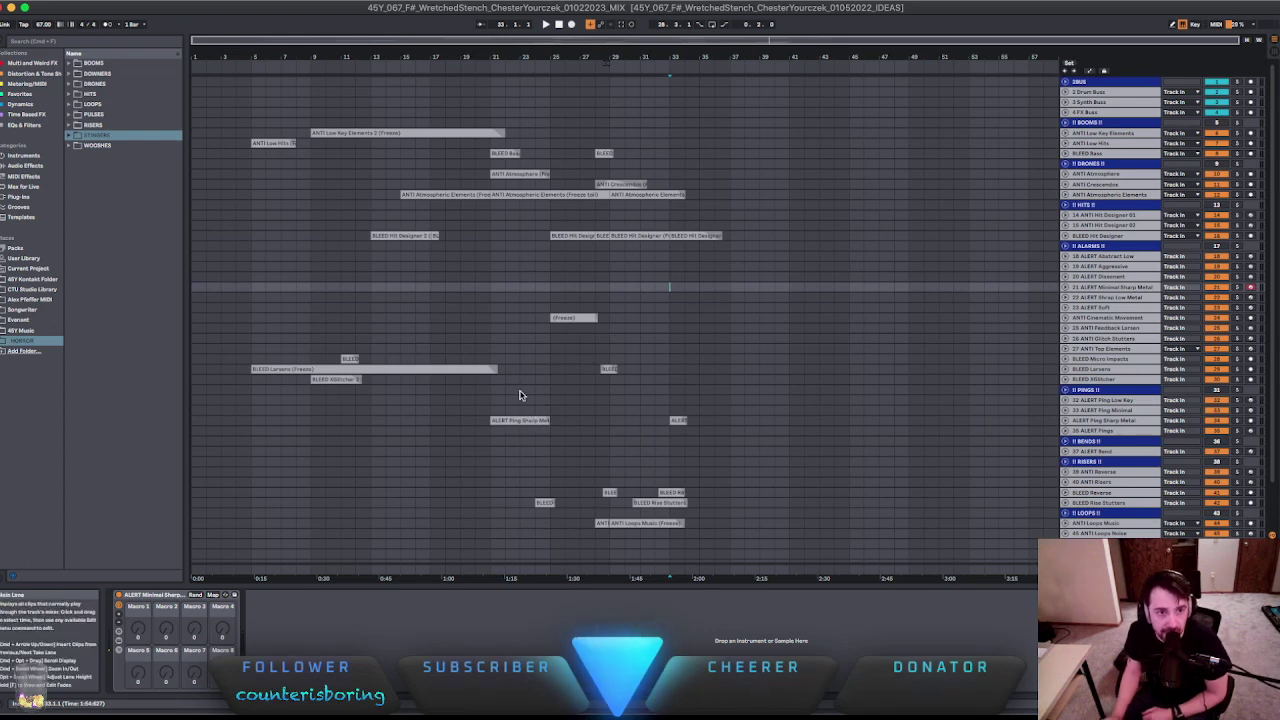
{"action": "scroll", "coordinate": [588, 403], "scroll_direction": "down", "scroll_amount": 2}
{"action": "scroll", "coordinate": [590, 403], "scroll_direction": "up", "scroll_amount": 2}
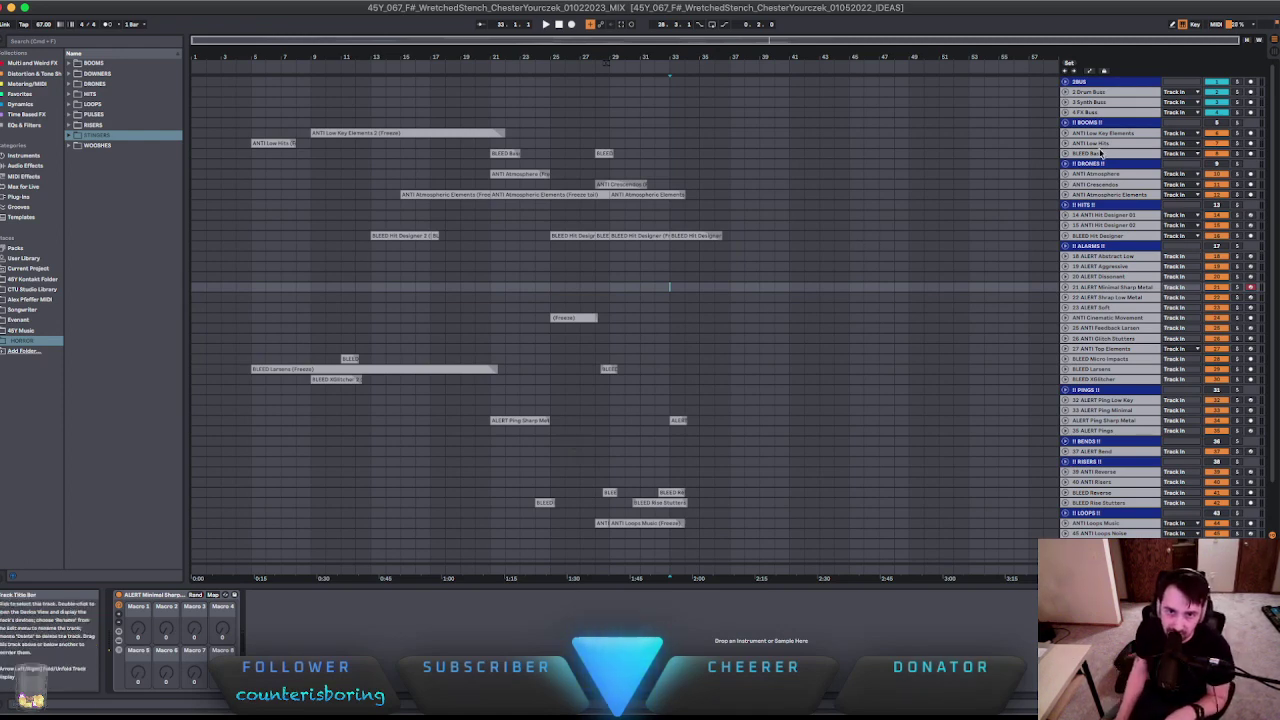
{"action": "left_click", "coordinate": [1106, 153]}
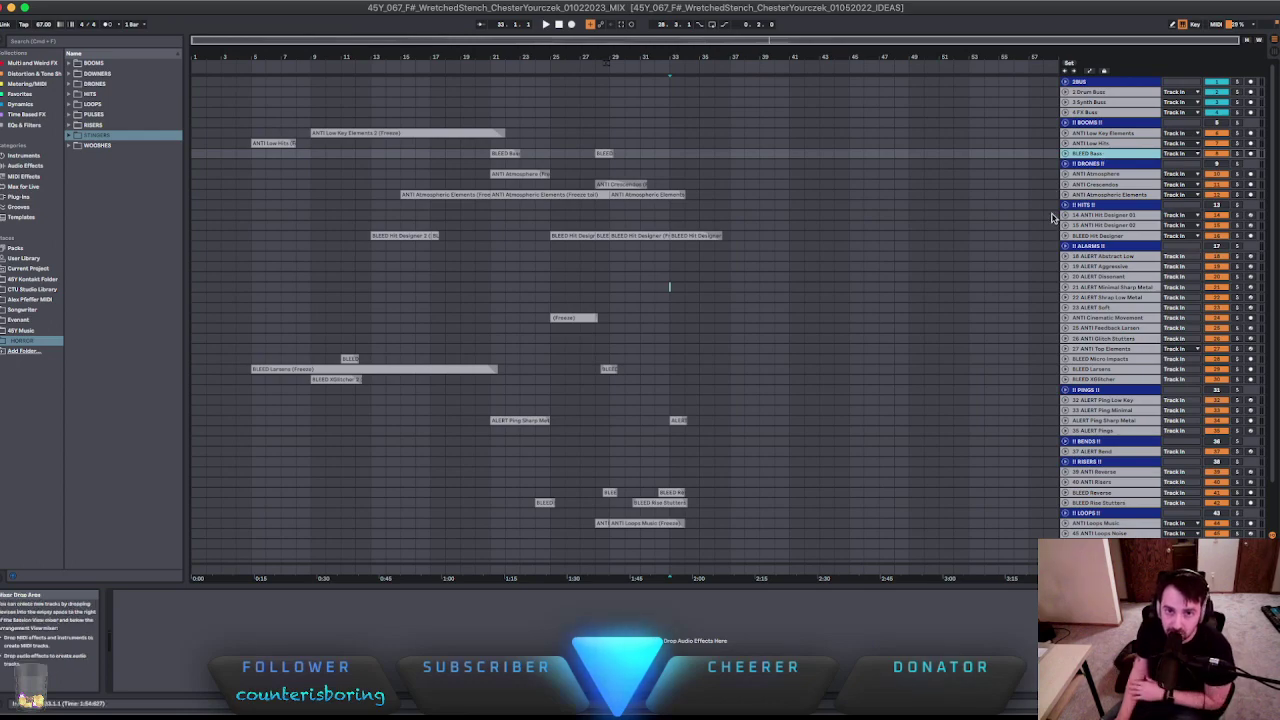
{"action": "scroll", "coordinate": [1050, 240], "scroll_direction": "down", "scroll_amount": 3}
{"action": "scroll", "coordinate": [1045, 245], "scroll_direction": "up", "scroll_amount": 3}
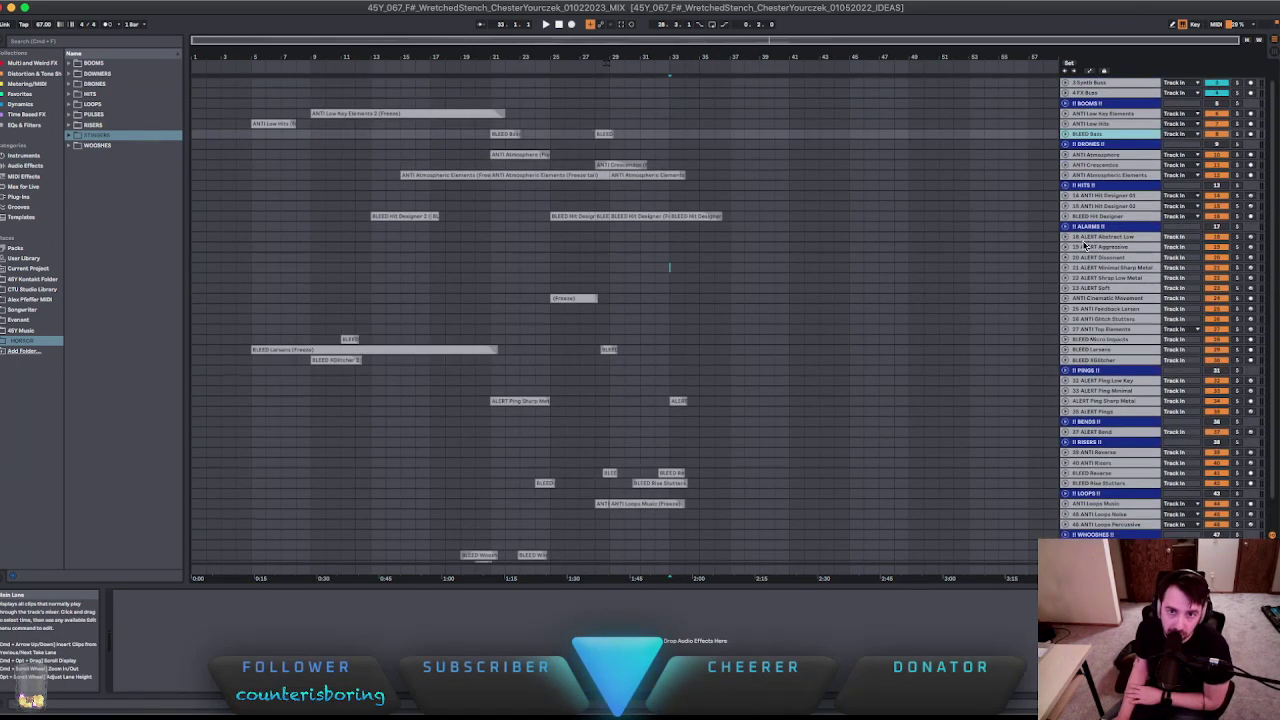
{"action": "scroll", "coordinate": [1093, 245], "scroll_direction": "down", "scroll_amount": 3}
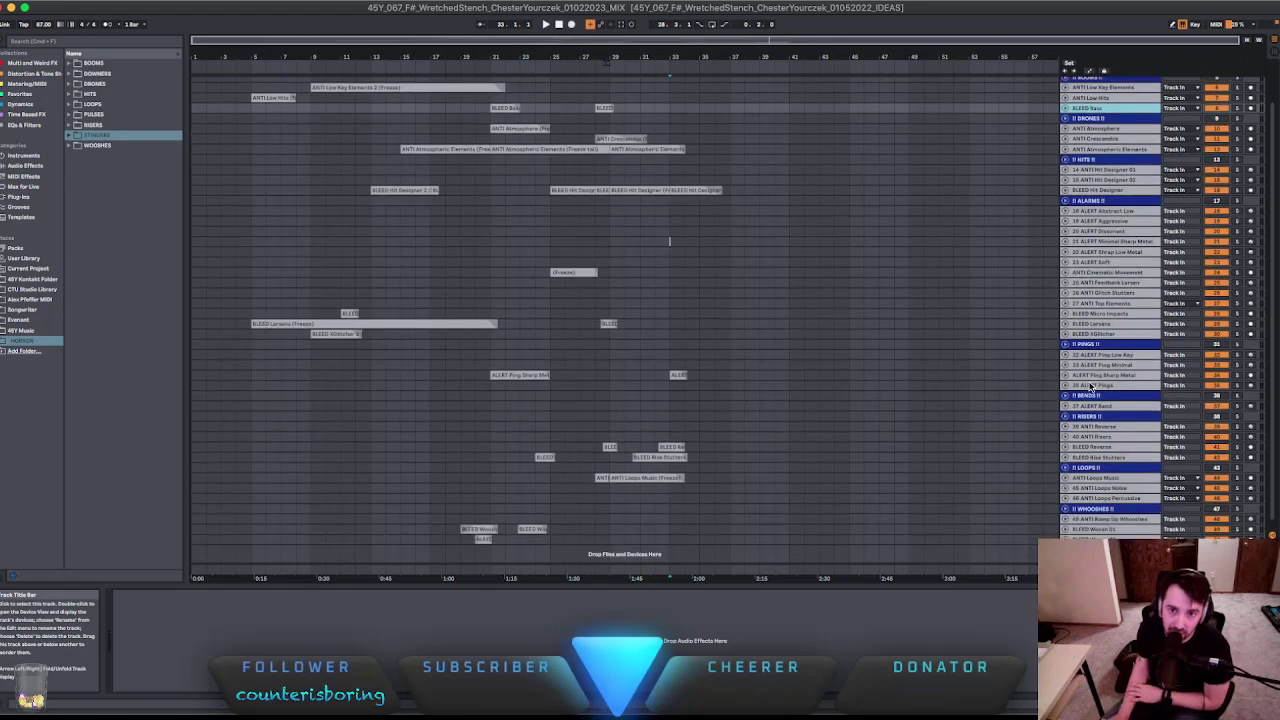
{"action": "left_click", "coordinate": [1108, 324]}
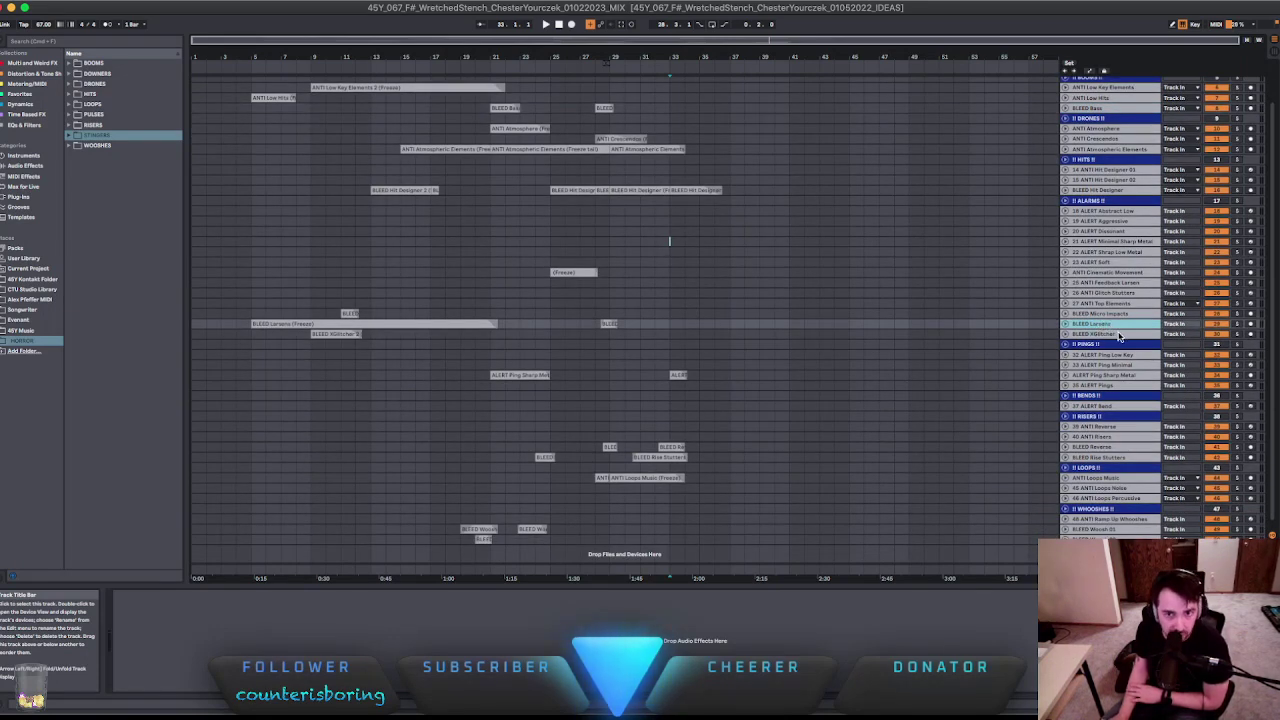
{"action": "left_click", "coordinate": [1112, 332]}
{"action": "left_click", "coordinate": [1108, 313]}
{"action": "scroll", "coordinate": [1098, 395], "scroll_direction": "down", "scroll_amount": 1}
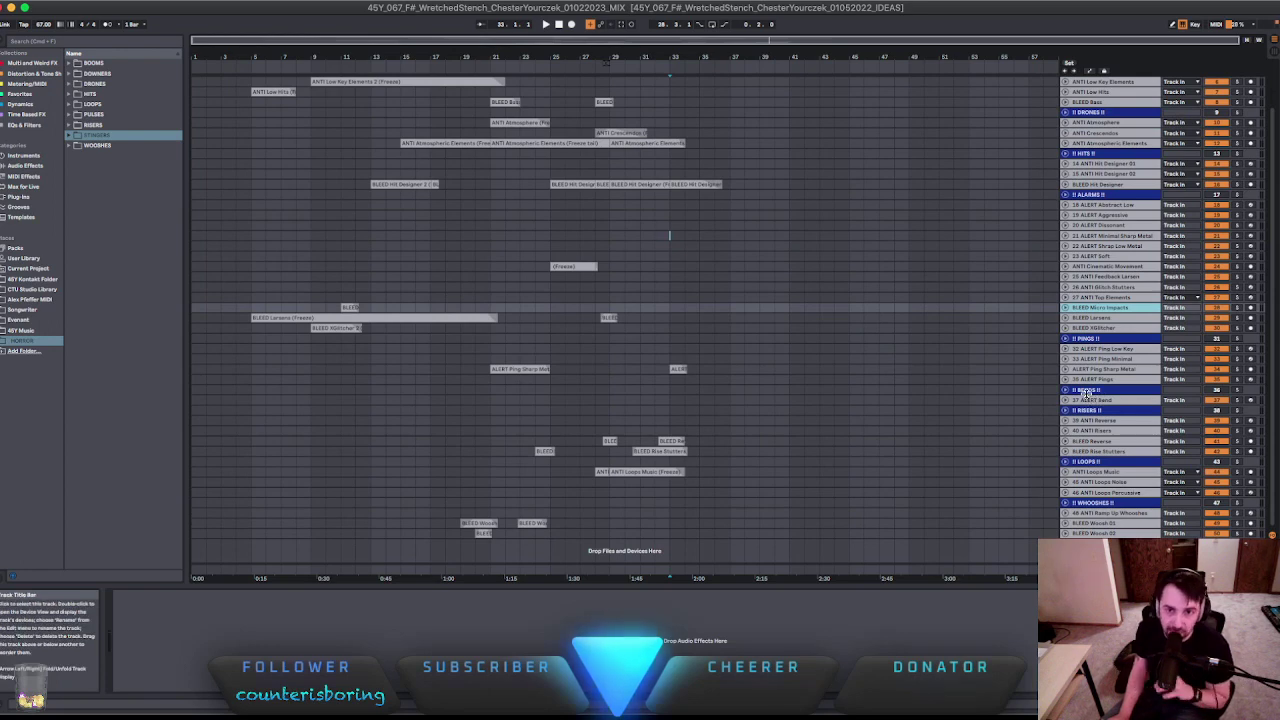
{"action": "left_click", "coordinate": [1108, 442]}
{"action": "left_click", "coordinate": [1120, 452]}
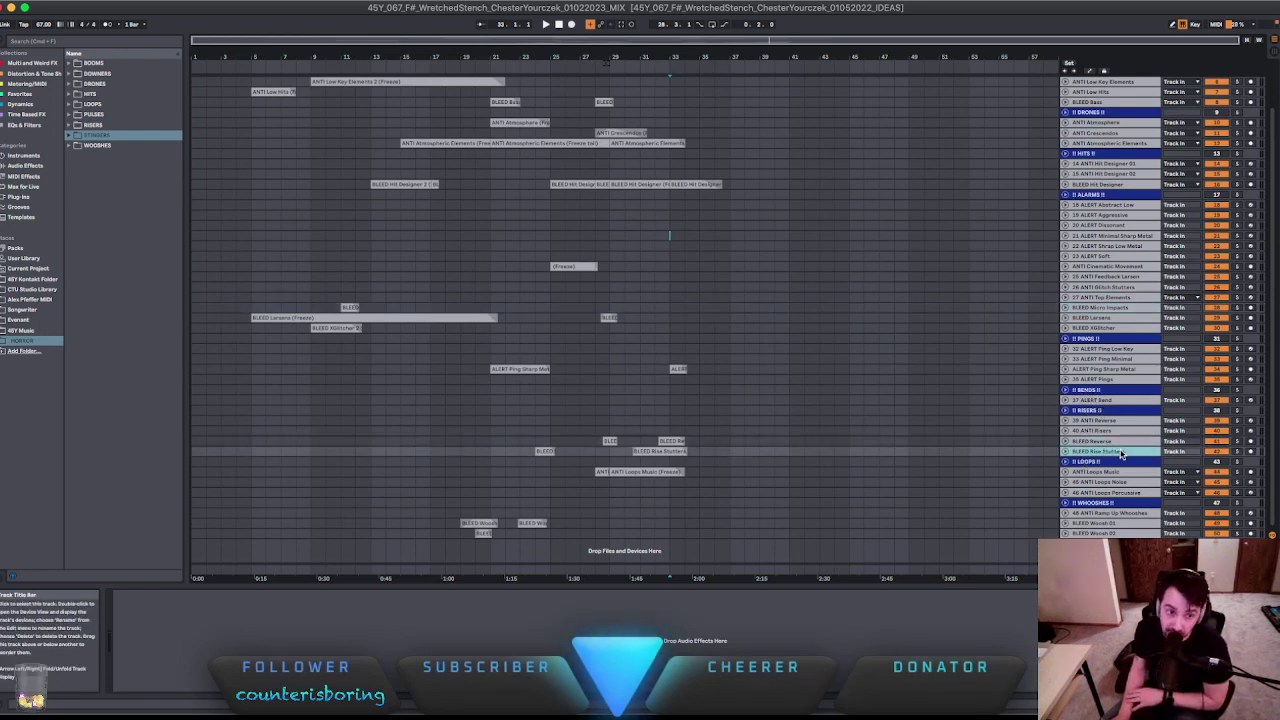
{"action": "left_click", "coordinate": [1110, 443]}
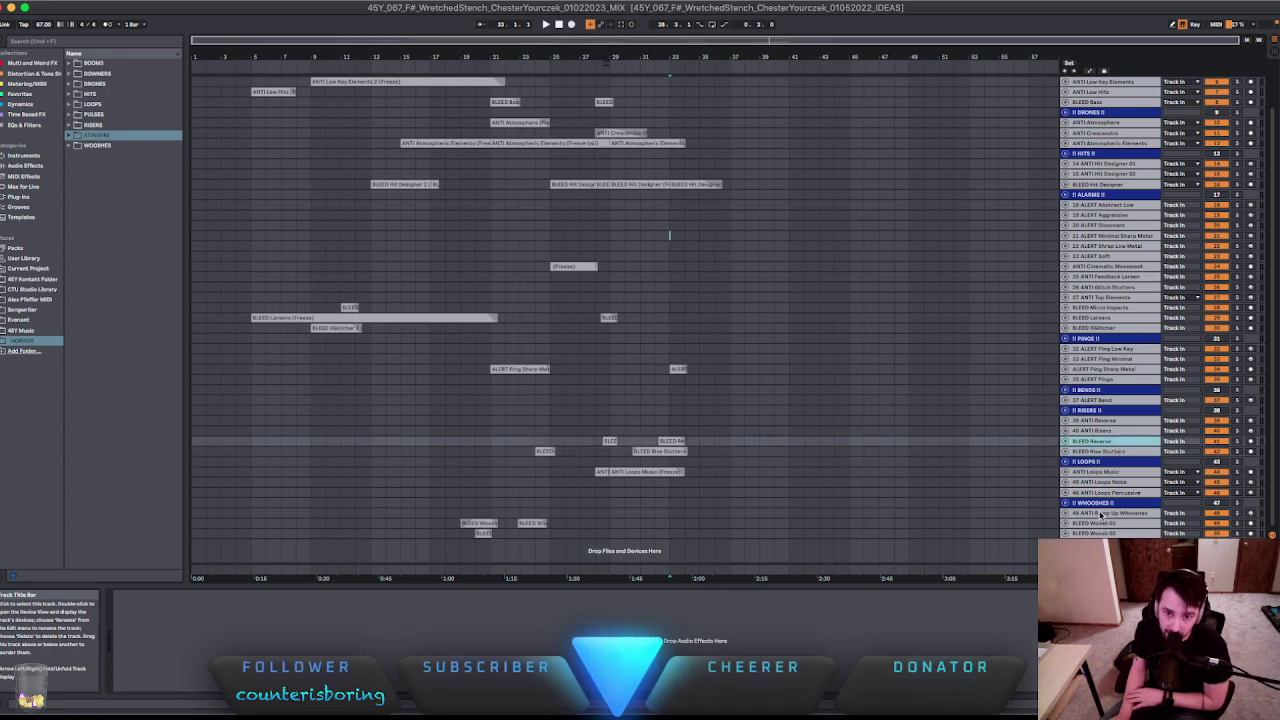
{"action": "left_click", "coordinate": [1108, 524]}
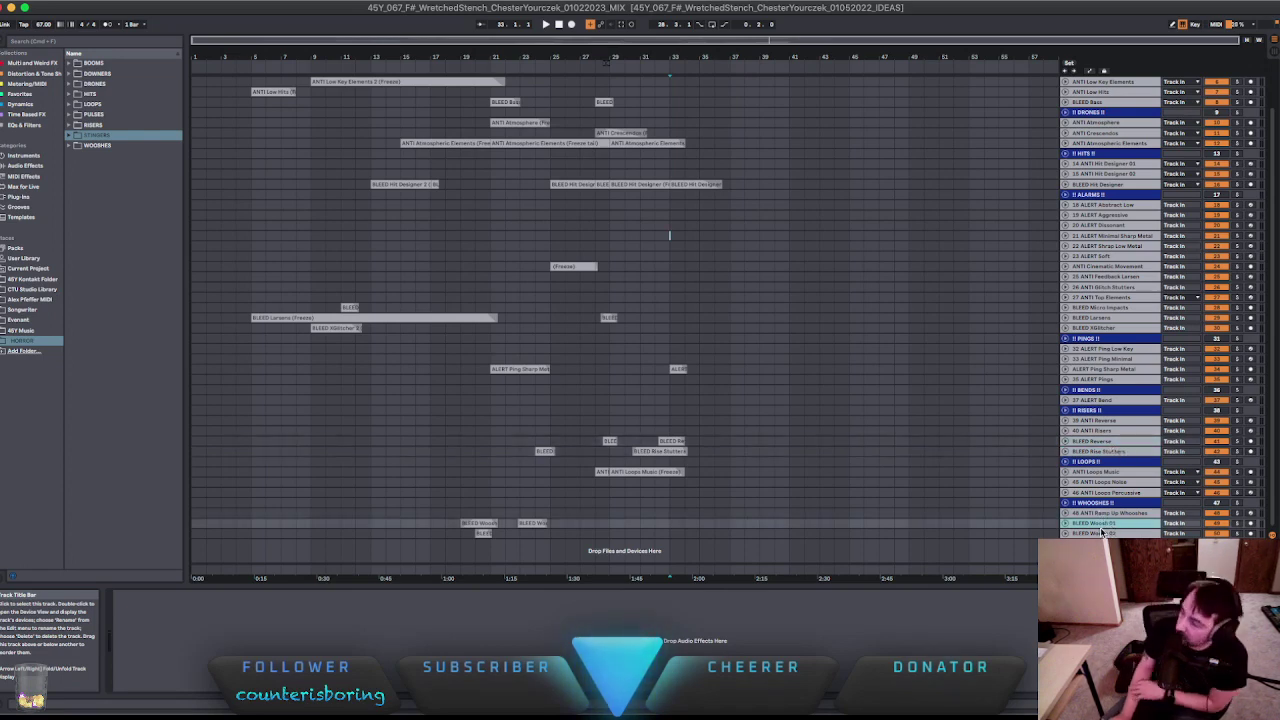
{"action": "scroll", "coordinate": [640, 400], "scroll_direction": "up", "scroll_amount": 2}
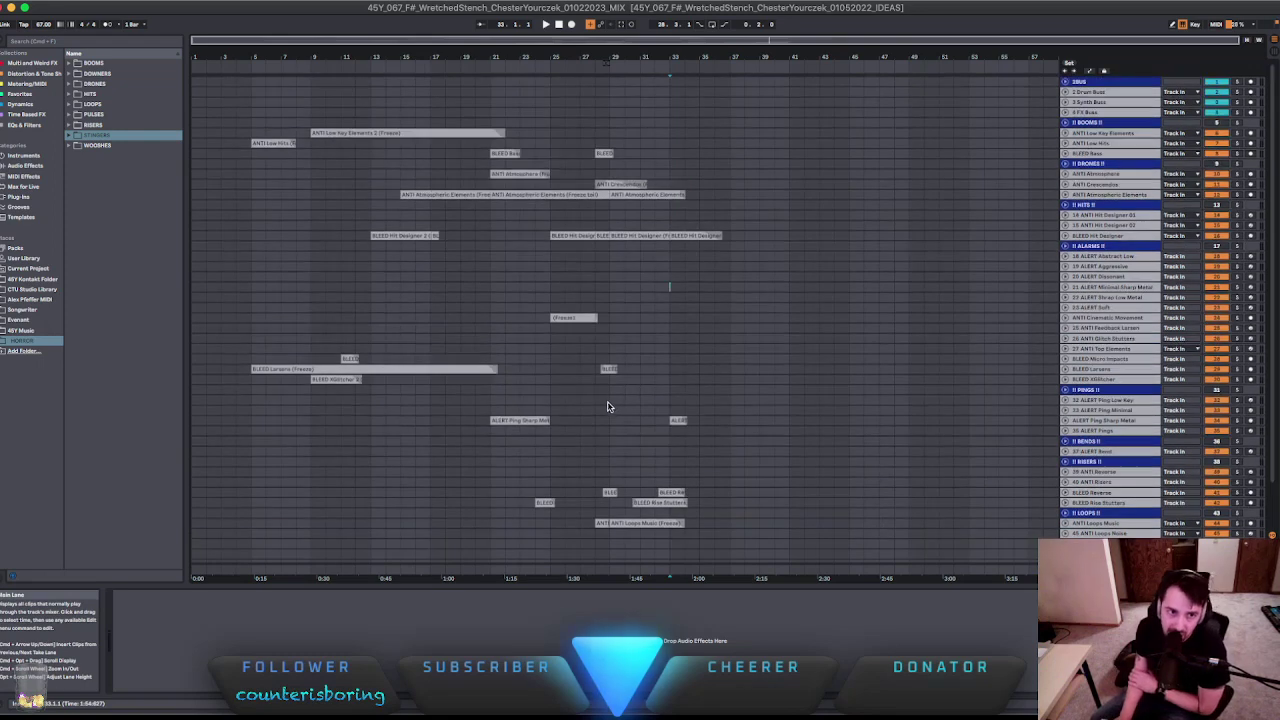
Set the start point in the ALERT Ping Low Key lane at about 1:41.
{"action": "left_click", "coordinate": [609, 403]}
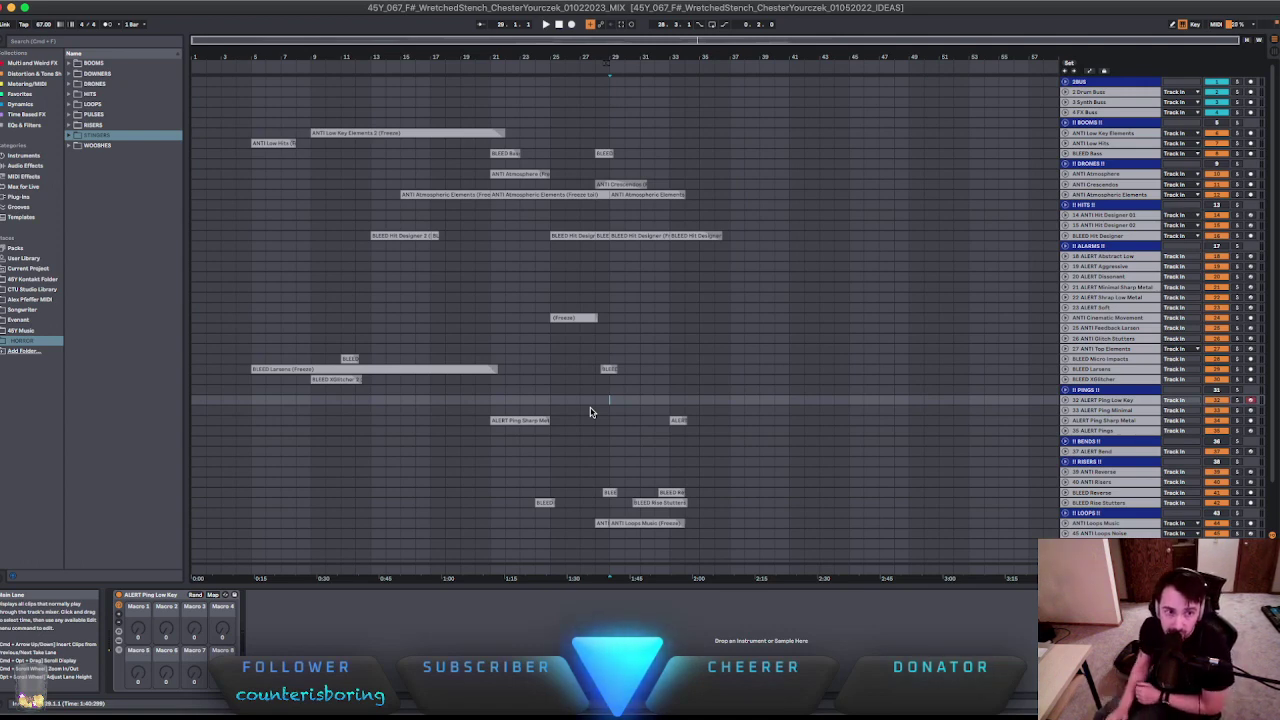
{"action": "scroll", "coordinate": [595, 400], "scroll_direction": "down", "scroll_amount": 3}
{"action": "scroll", "coordinate": [577, 411], "scroll_direction": "up", "scroll_amount": 3}
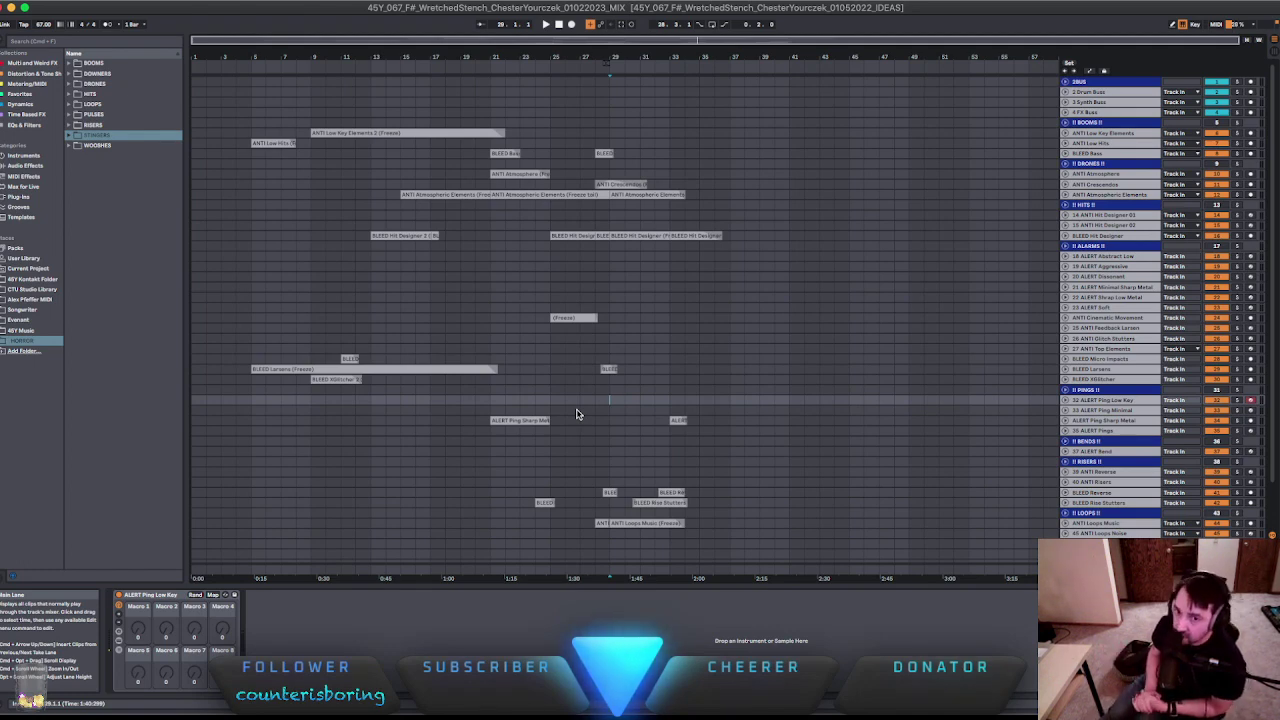
{"action": "scroll", "coordinate": [537, 362], "scroll_direction": "down", "scroll_amount": 3}
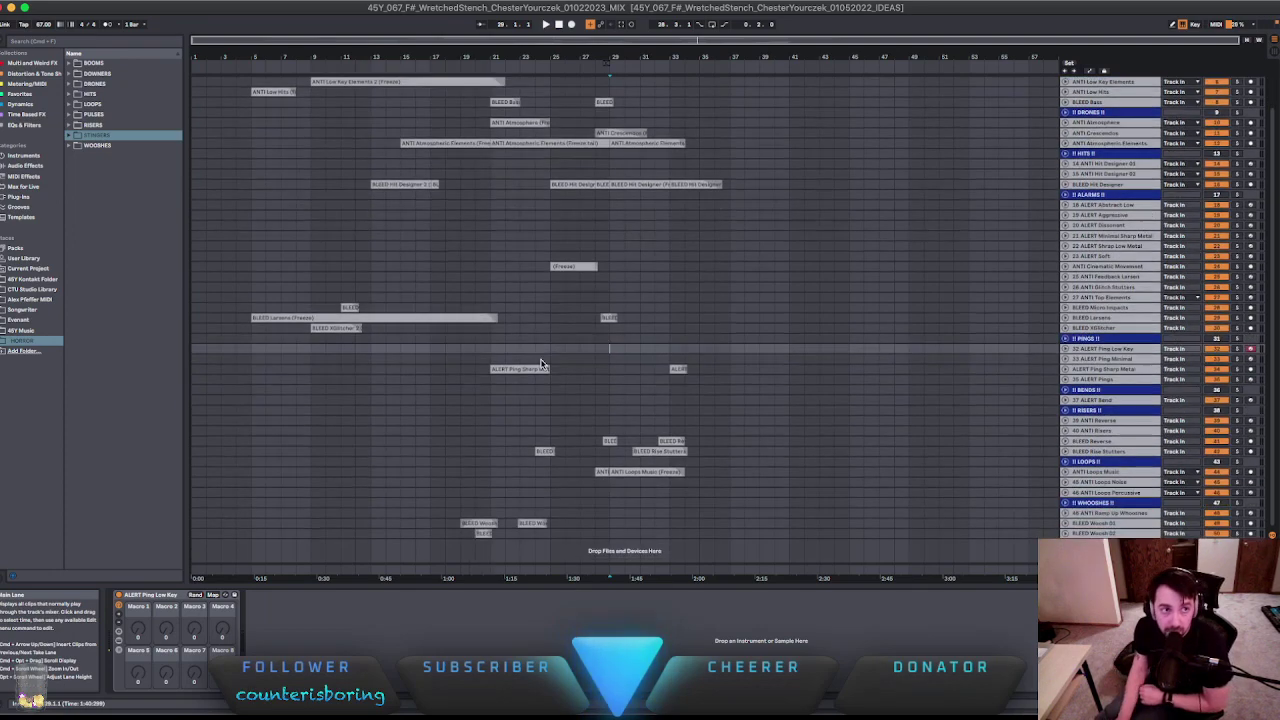
{"action": "scroll", "coordinate": [573, 396], "scroll_direction": "up", "scroll_amount": 3}
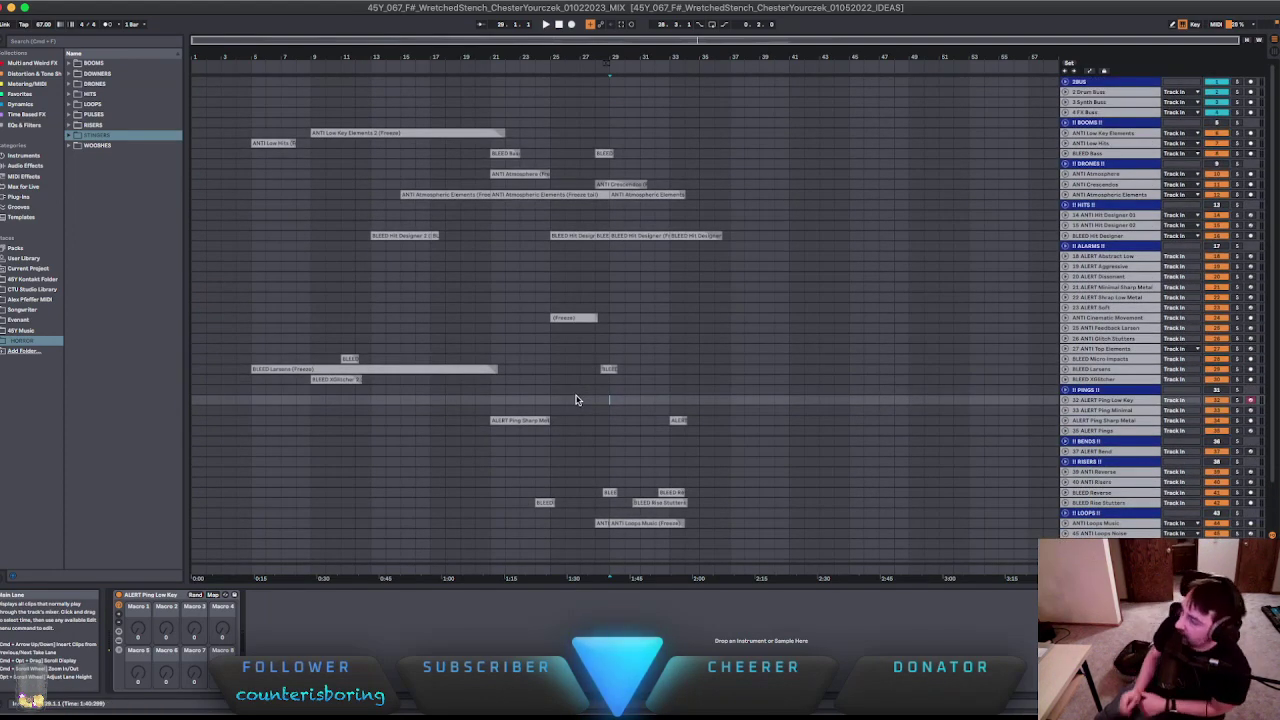